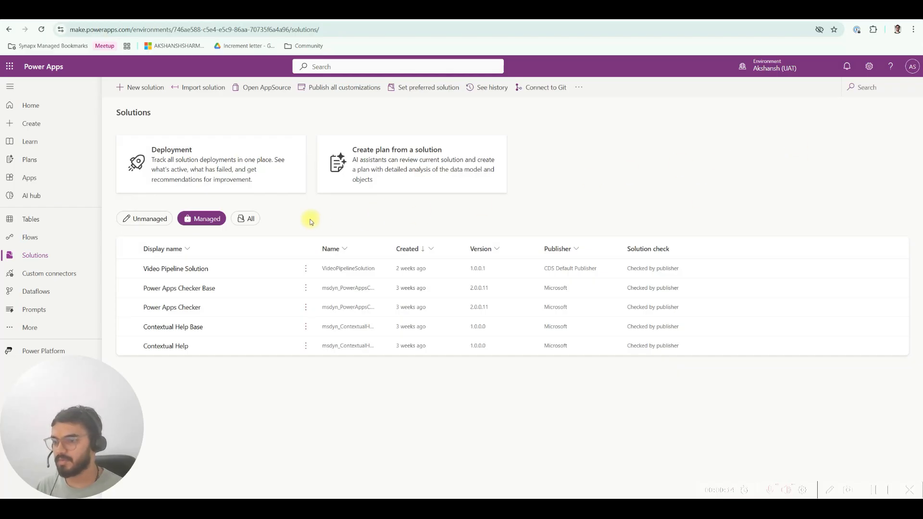
Step: Open the managed Video Pipeline Solution and view the solution layers of Video Test Variable
click(196, 271)
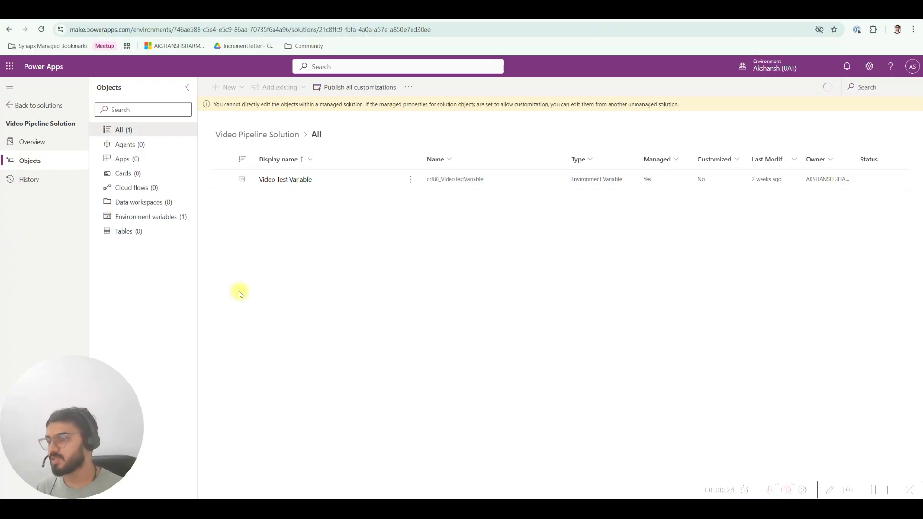
click(410, 180)
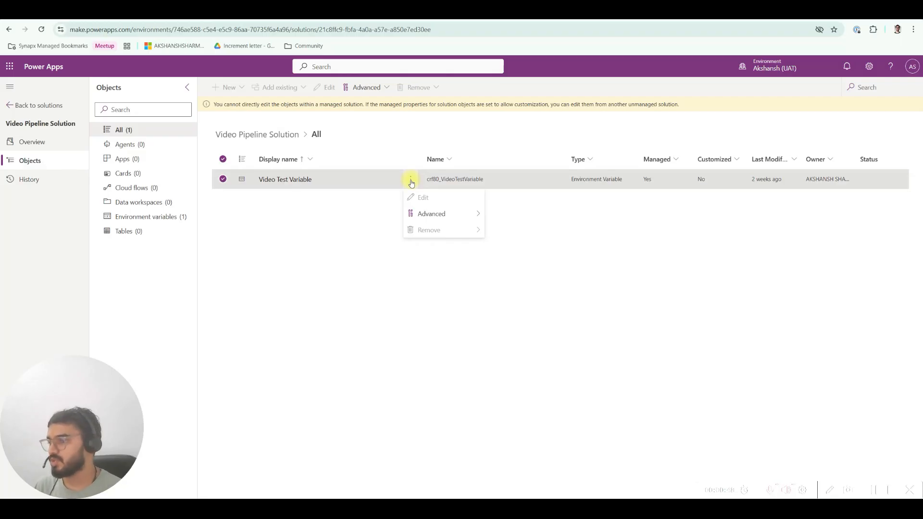
mouse_move(476, 217)
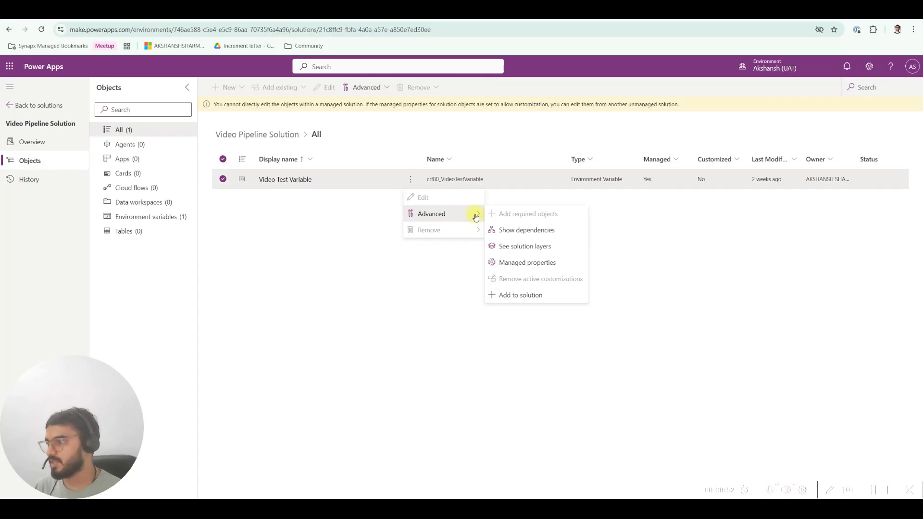
click(528, 248)
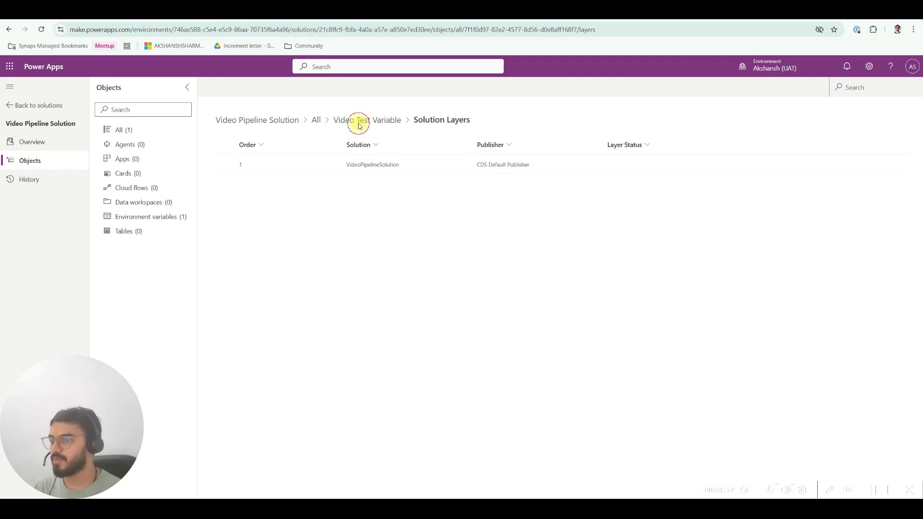
Step: Inspect the details of Video Test Variable among the solution's environment variables, then close them and deselect the variable
click(145, 216)
click(285, 180)
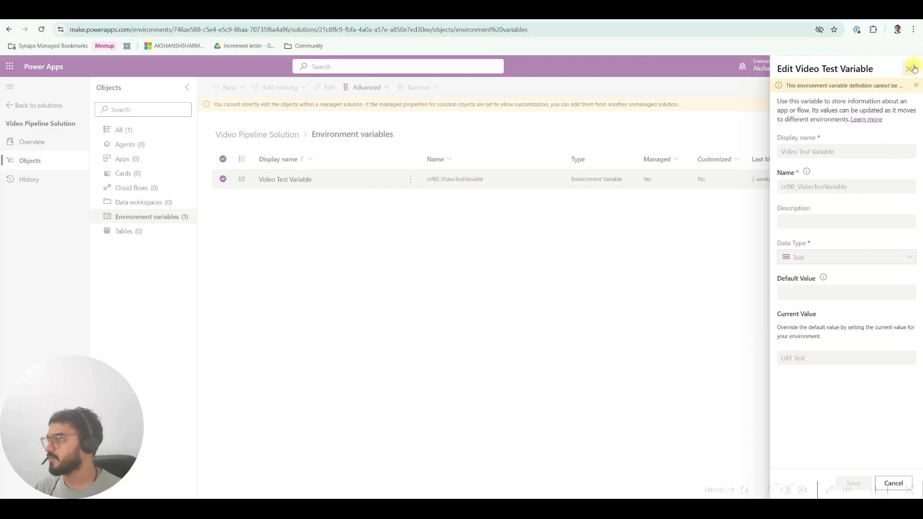
click(909, 68)
click(223, 178)
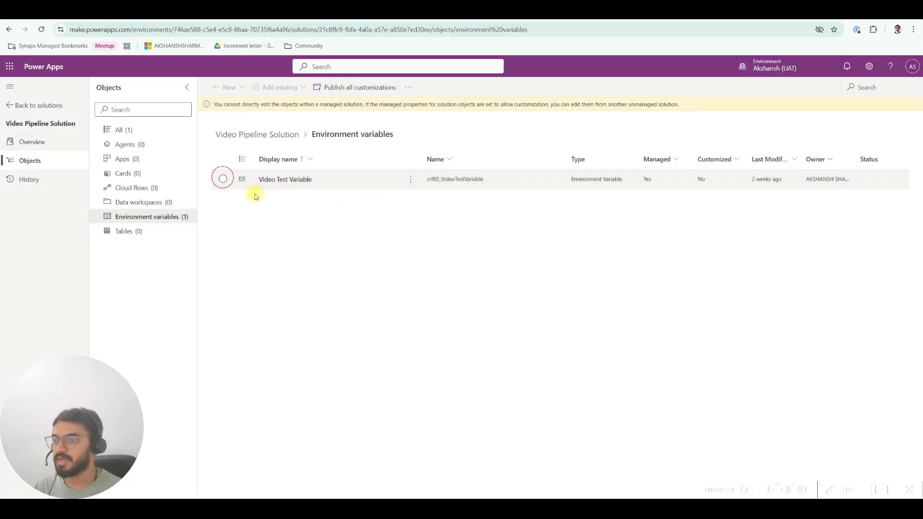
Step: Leave the solution, list all tables in the environment and search them for "environmen"
click(37, 107)
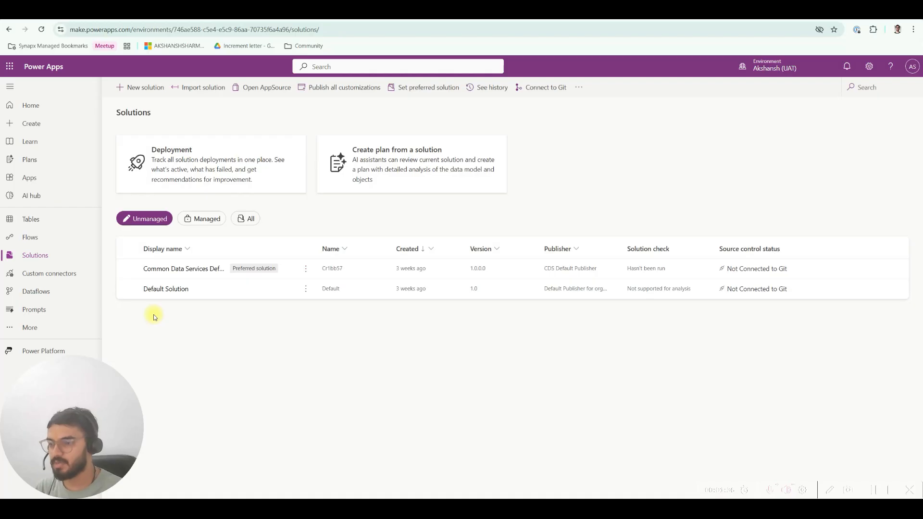
click(48, 219)
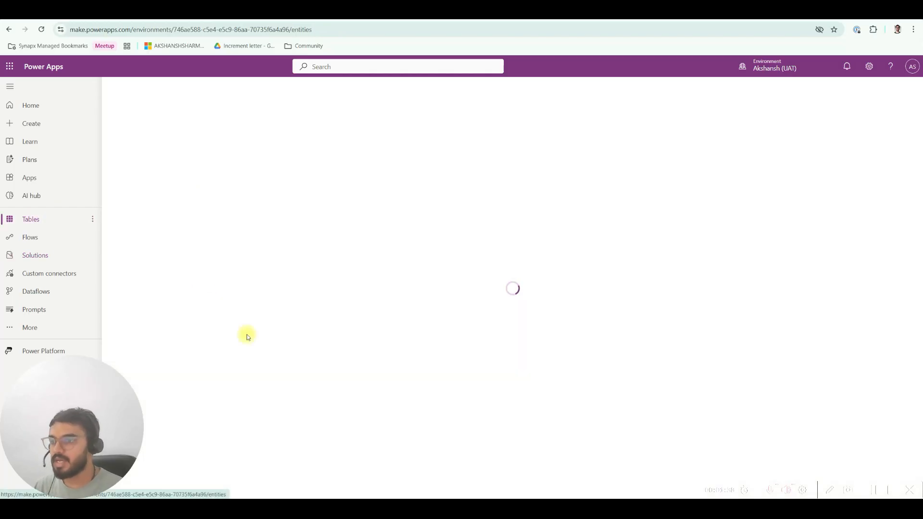
click(248, 199)
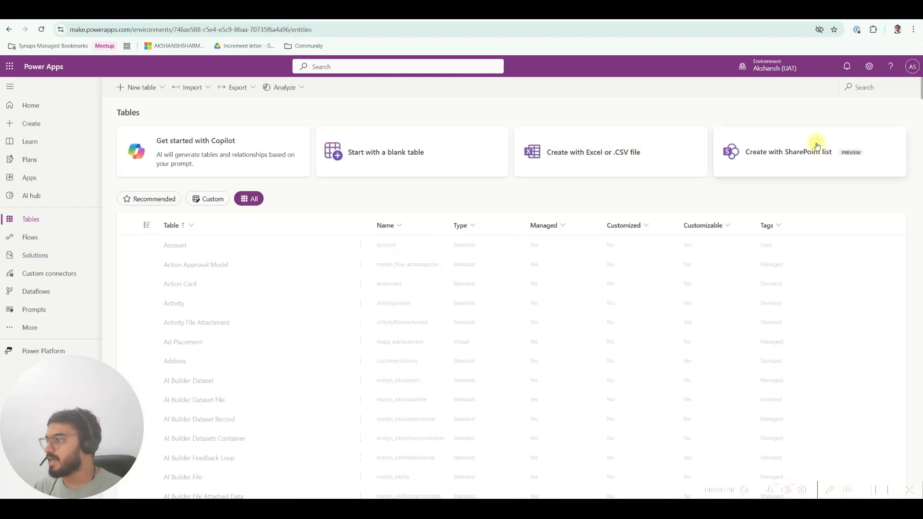
click(864, 86)
text(en)
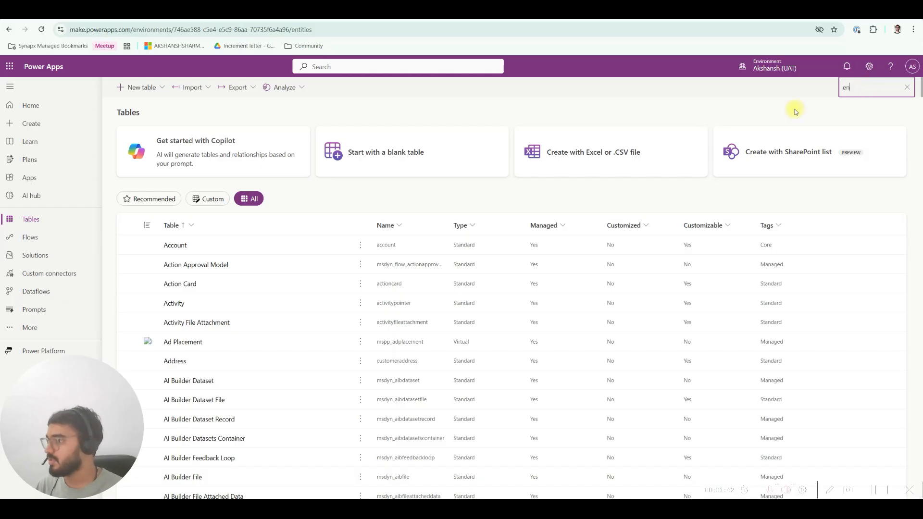
text(vironmen)
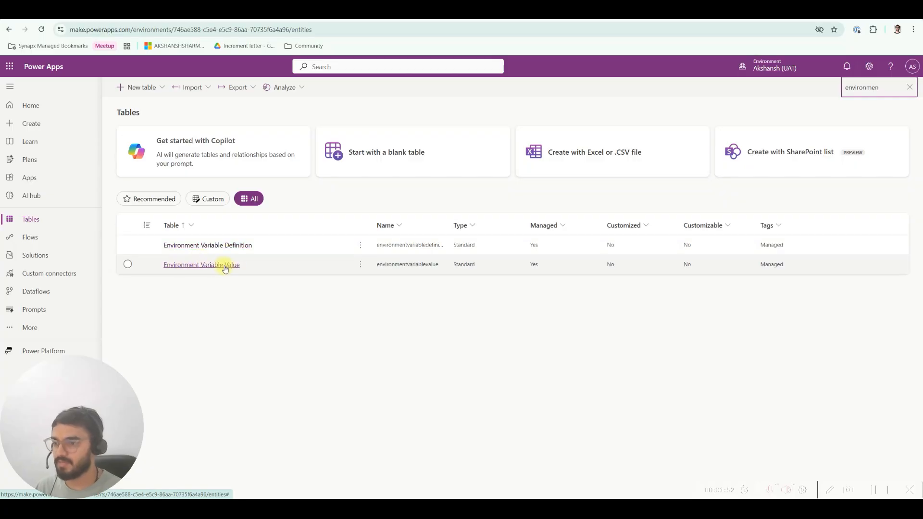
Step: Open the Environment Variable Definition and Environment Variable Value tables, each in its own browser tab
click(360, 245)
mouse_move(428, 262)
click(463, 283)
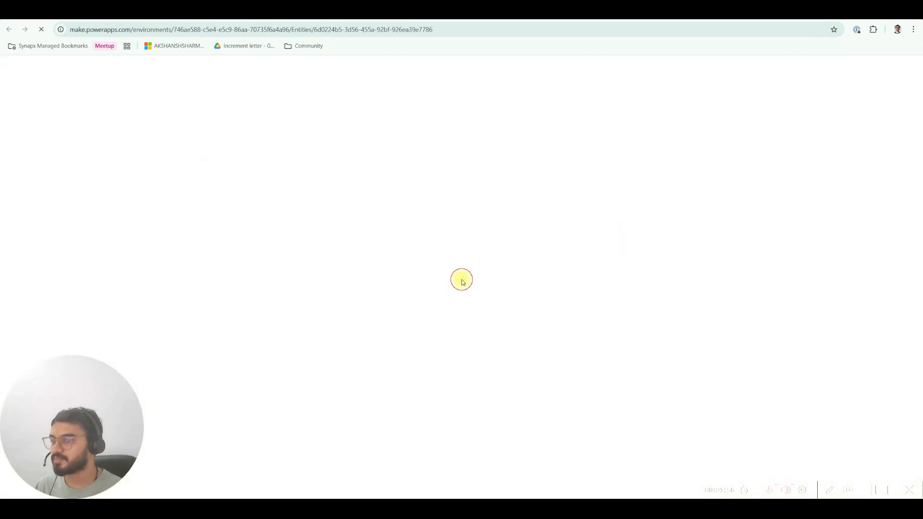
key(ctrl+shift+Tab)
click(361, 267)
click(431, 282)
click(474, 300)
key(ctrl+shift+Tab)
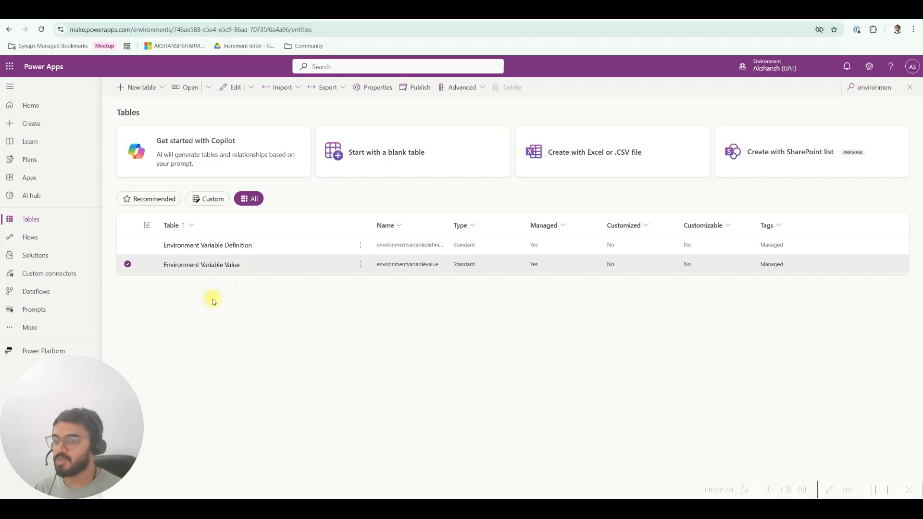
click(128, 264)
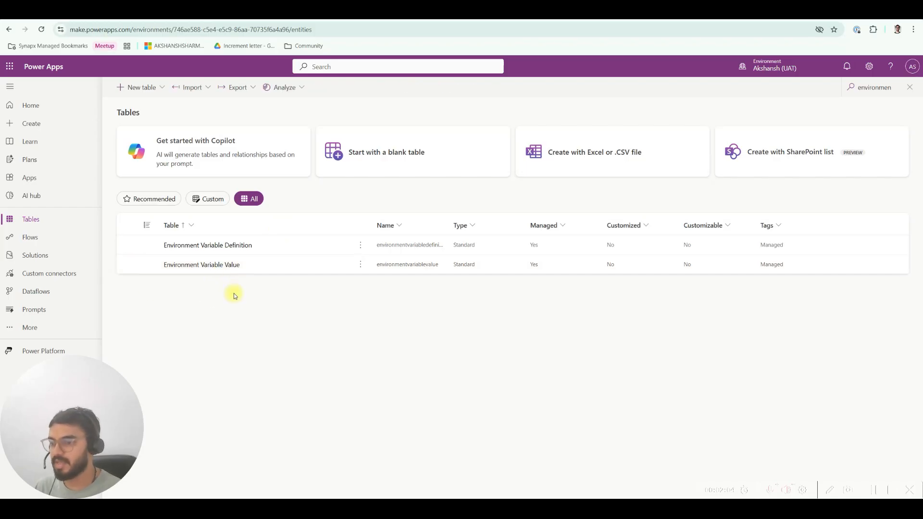
click(214, 265)
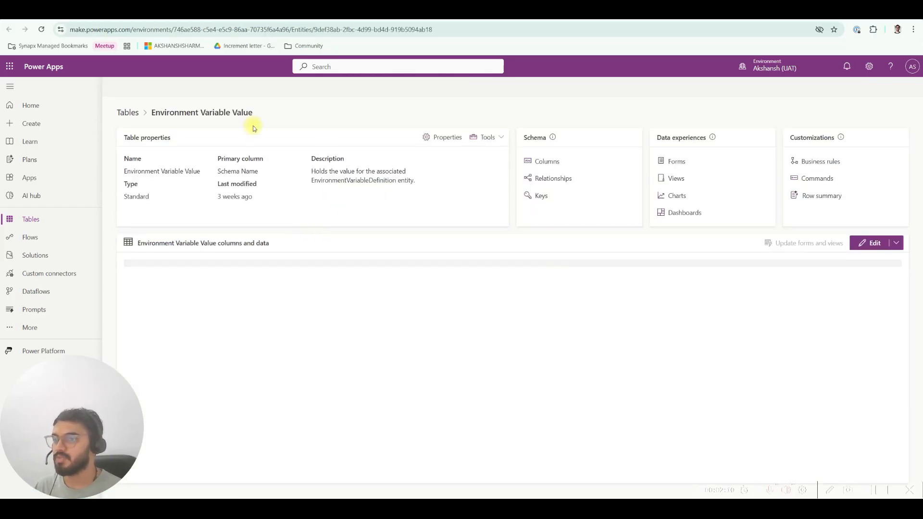
Step: View the Environment Variable Definition rows, then show the Environment Variable Definition column in the Environment Variable Value data
click(197, 11)
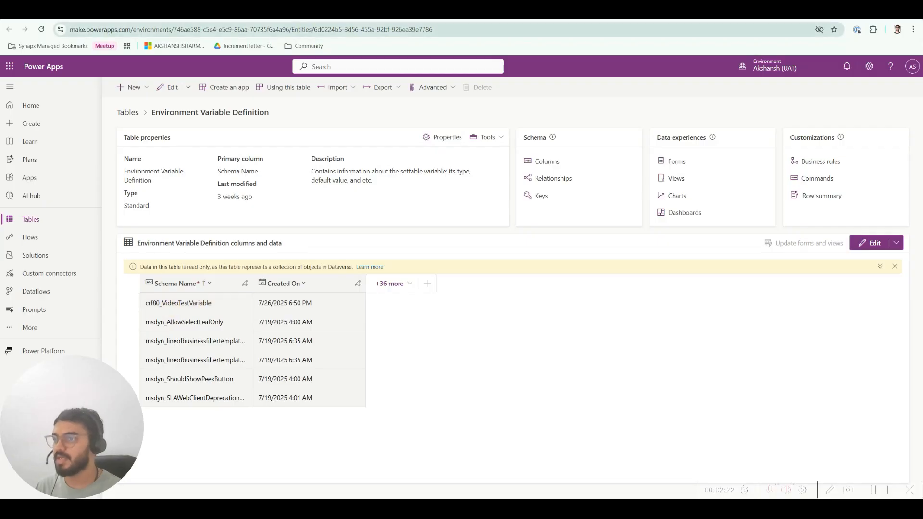
click(305, 13)
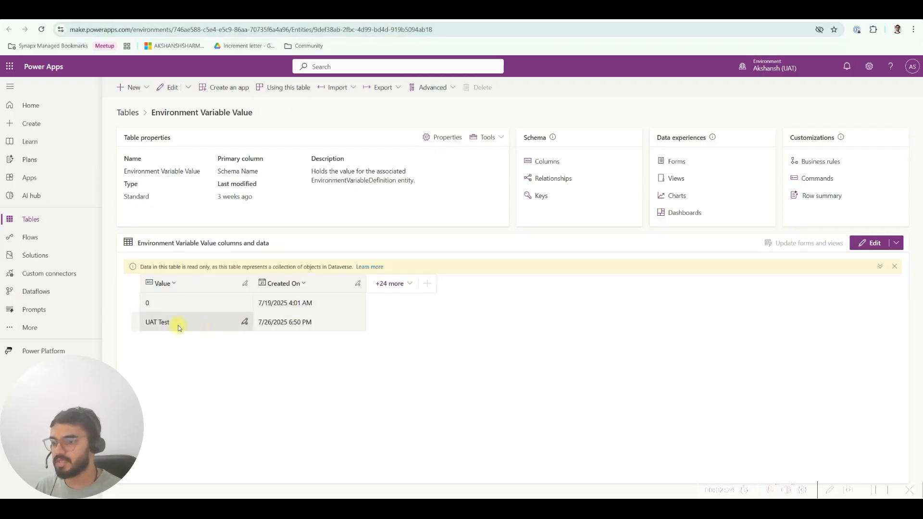
click(389, 284)
scroll(461, 401, down, 2)
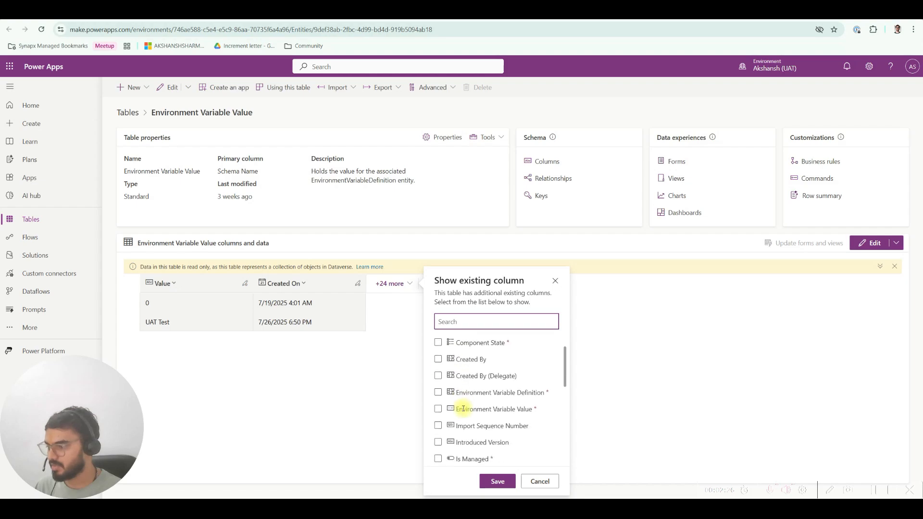
click(438, 347)
click(496, 481)
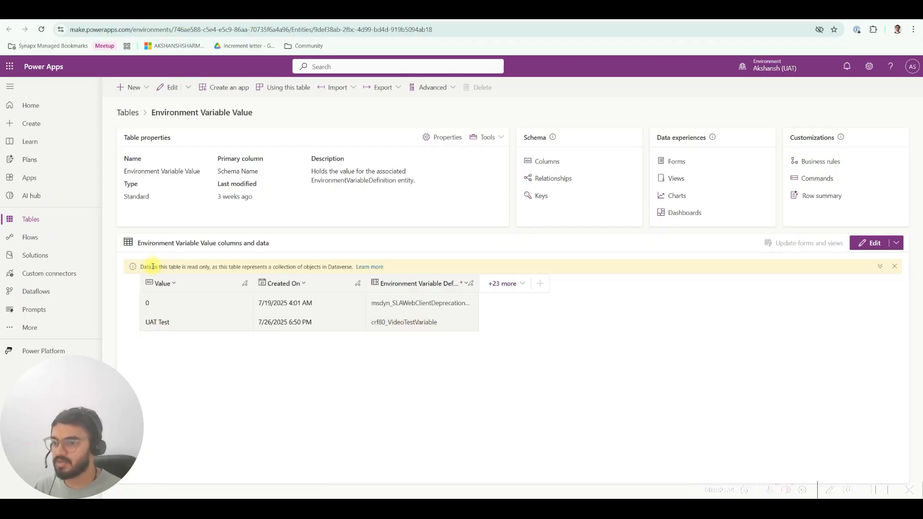
Step: Open the Environment Variable Value table for editing and bring up the crf80_VideoTestVariable row in its form, signing in again
drag(138, 266, 351, 268)
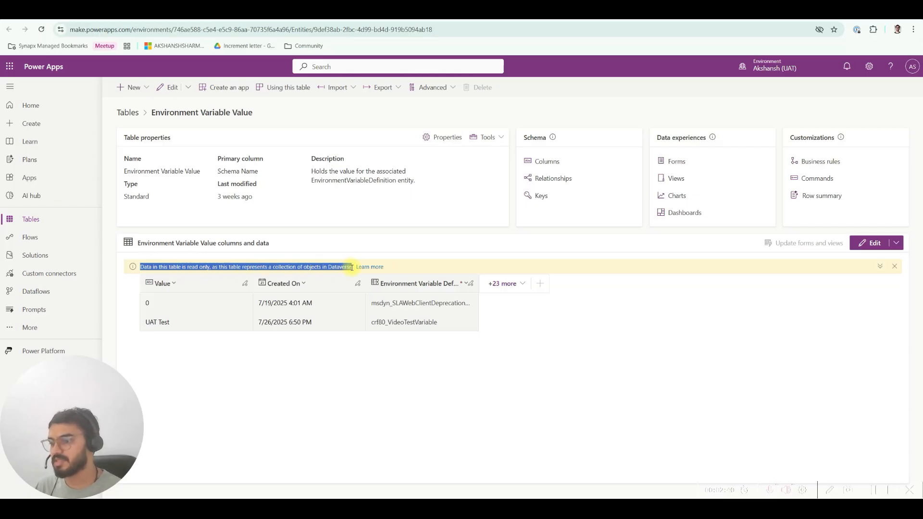
click(346, 268)
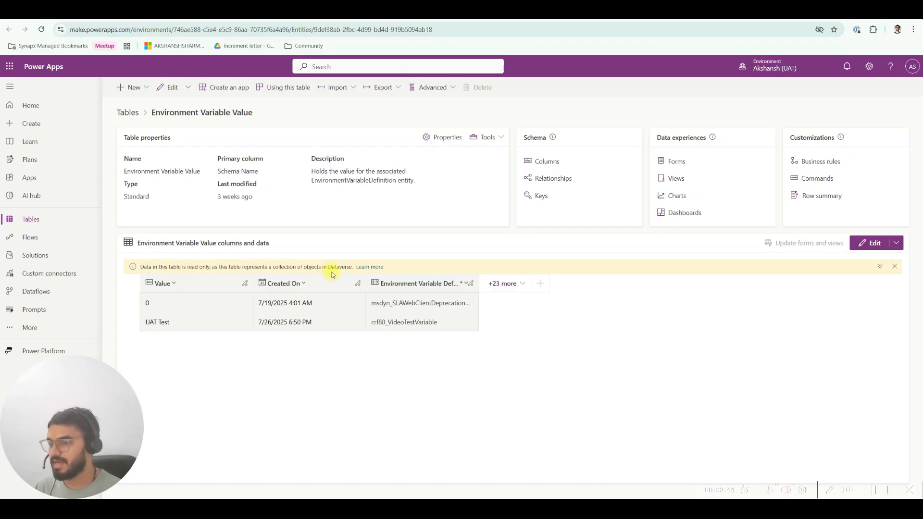
click(875, 244)
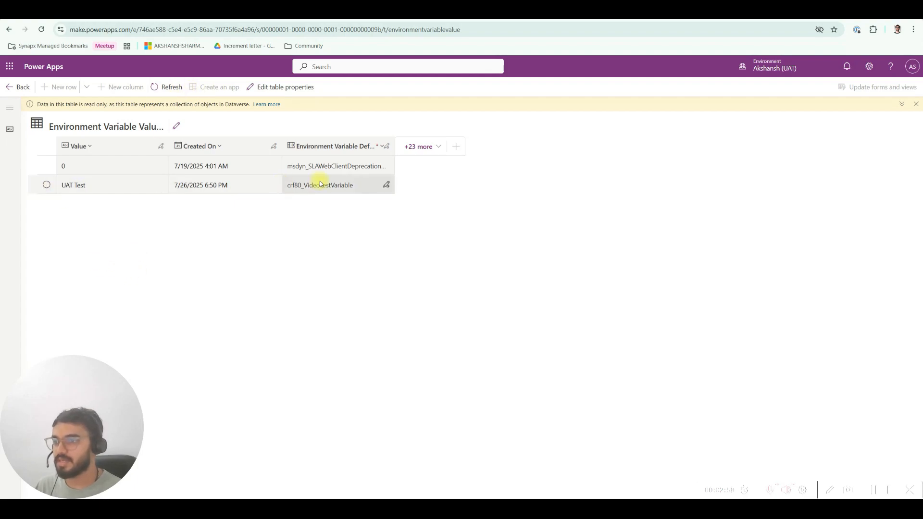
click(43, 185)
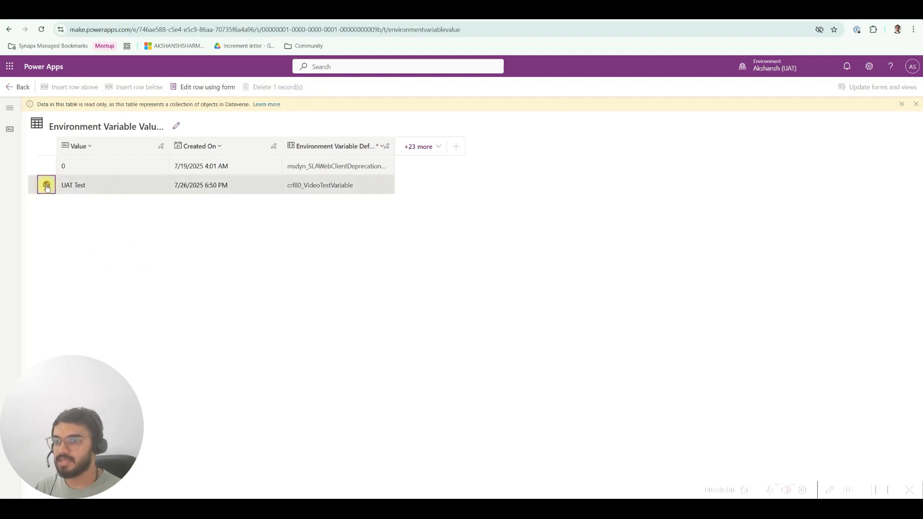
click(225, 89)
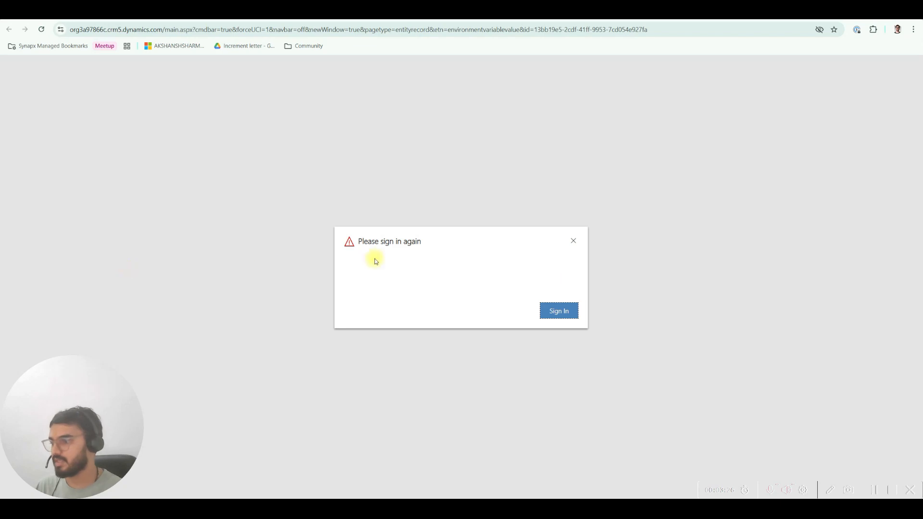
click(559, 311)
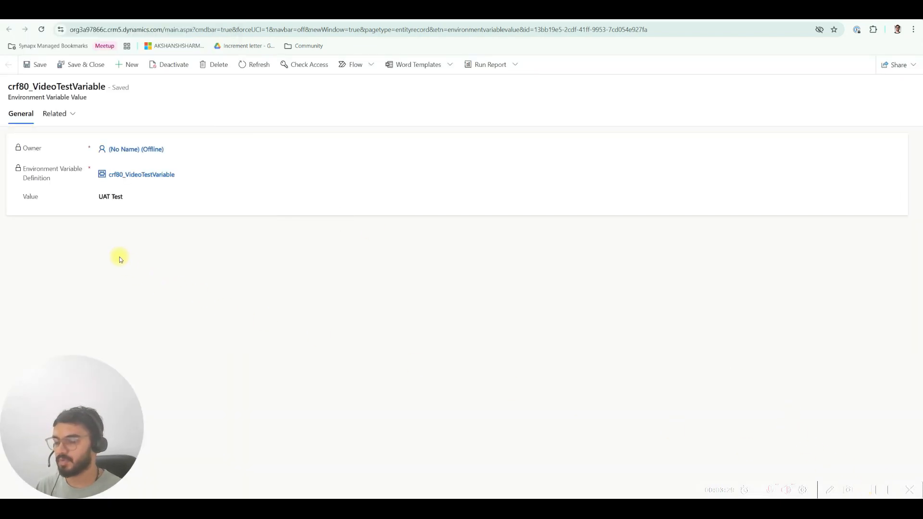
Step: Set the variable's value to "UAT Test Edited", save and close the record, and refresh the table
click(120, 197)
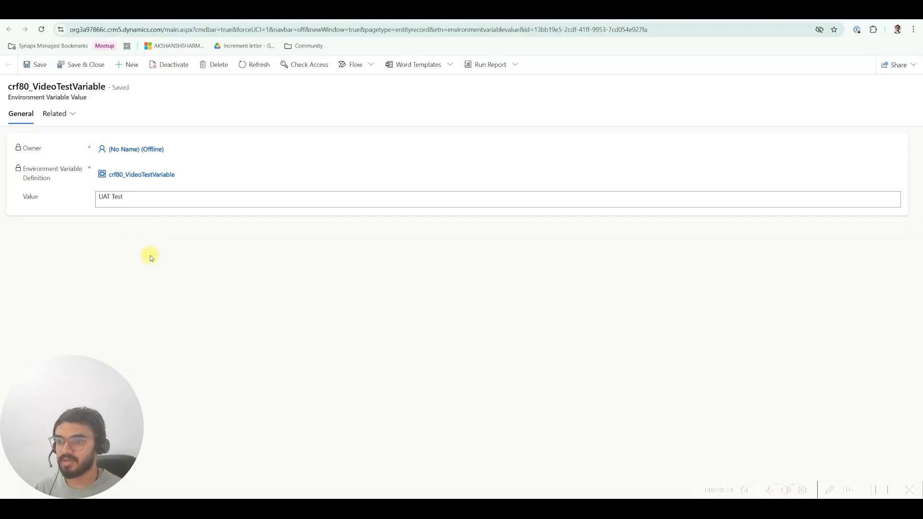
text(E)
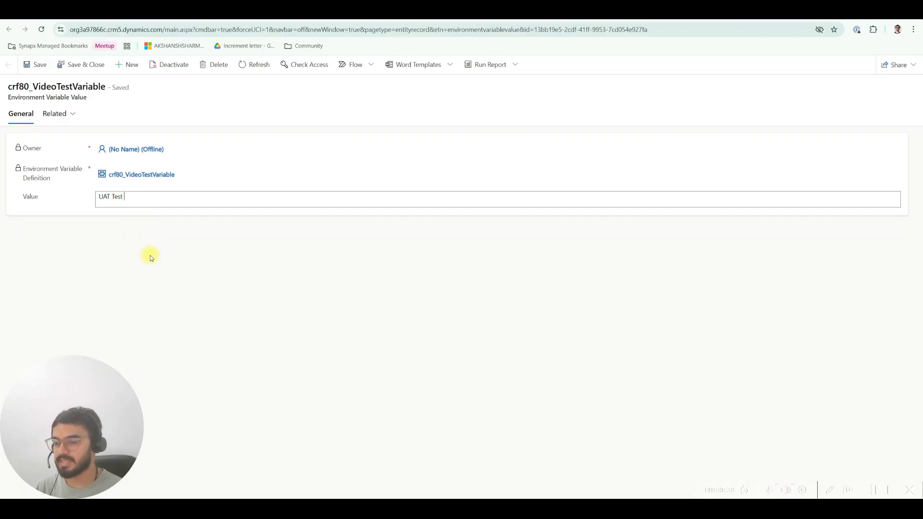
text(dited)
click(150, 255)
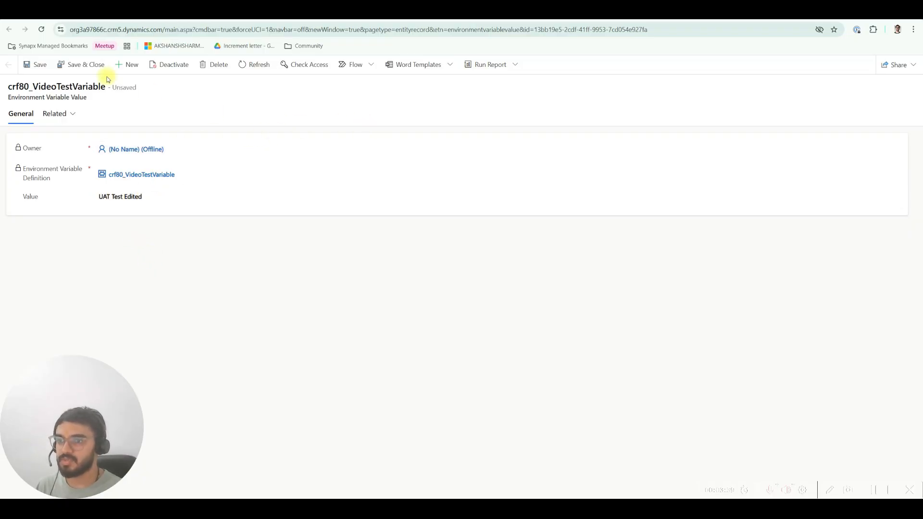
click(85, 64)
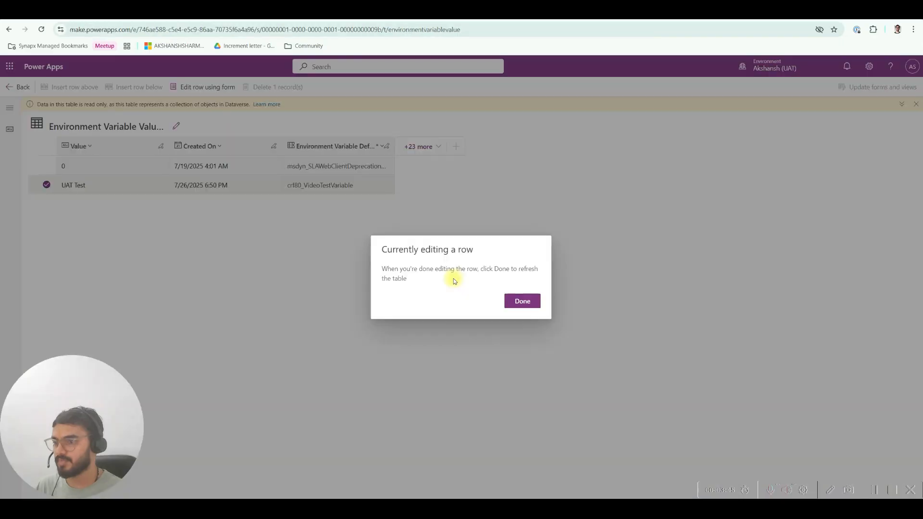
click(520, 304)
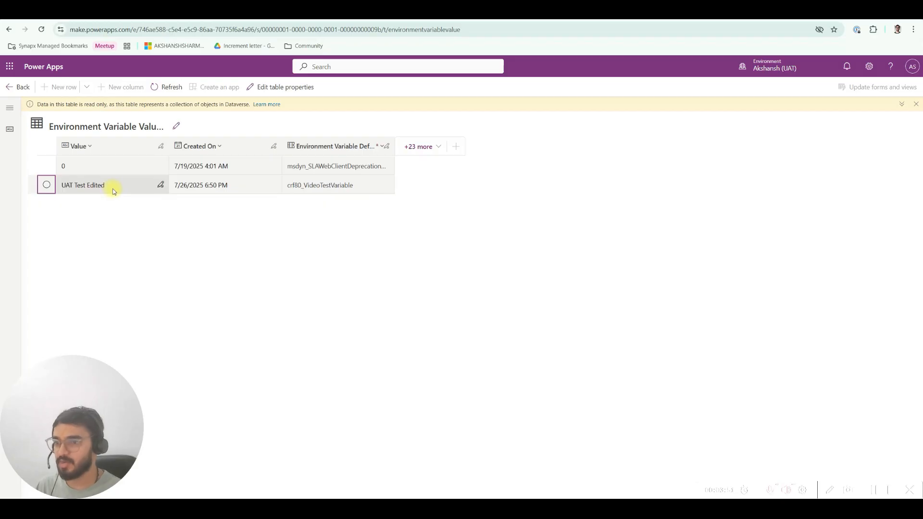
click(215, 18)
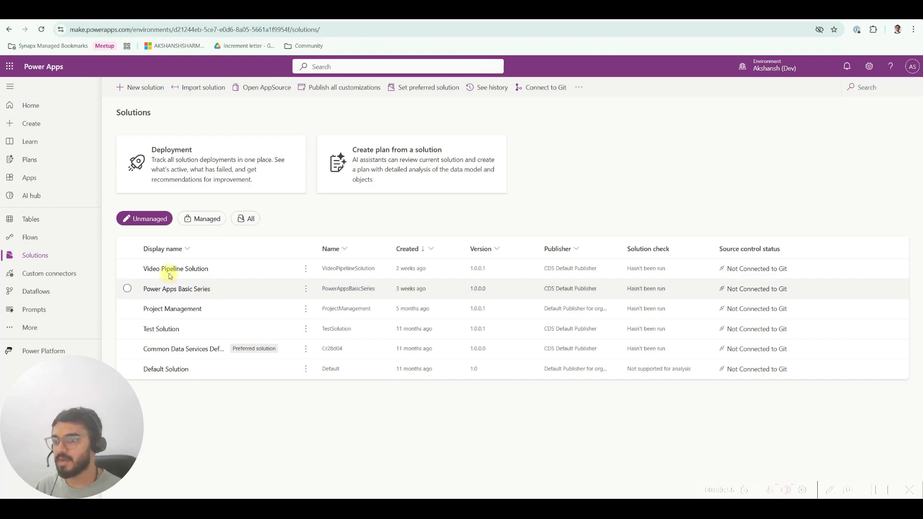
click(161, 268)
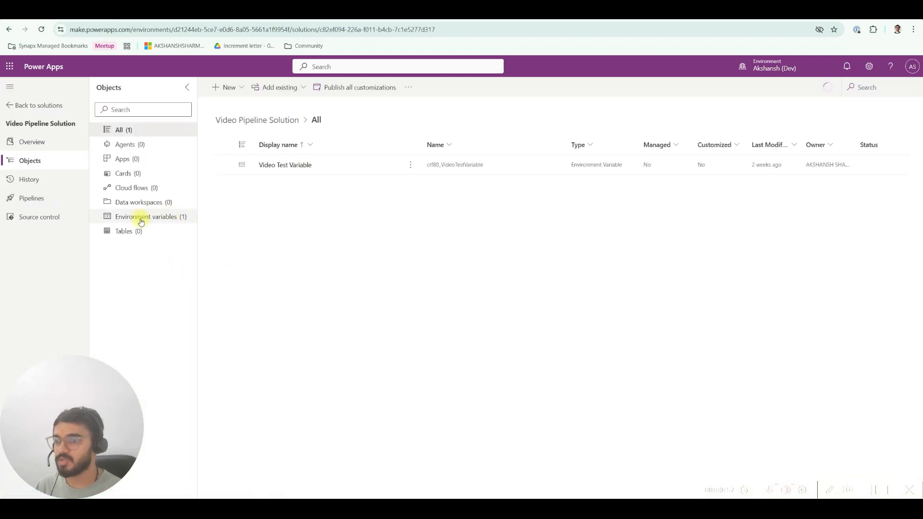
click(141, 219)
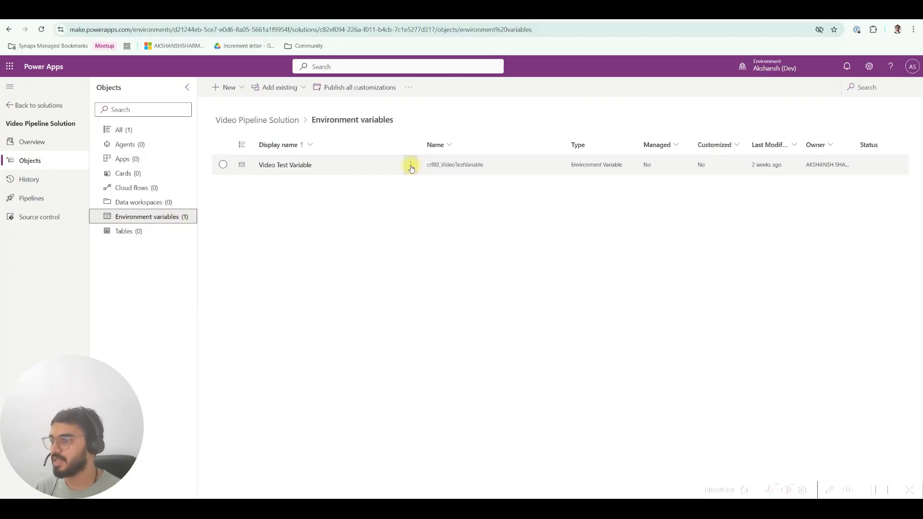
click(411, 167)
mouse_move(436, 200)
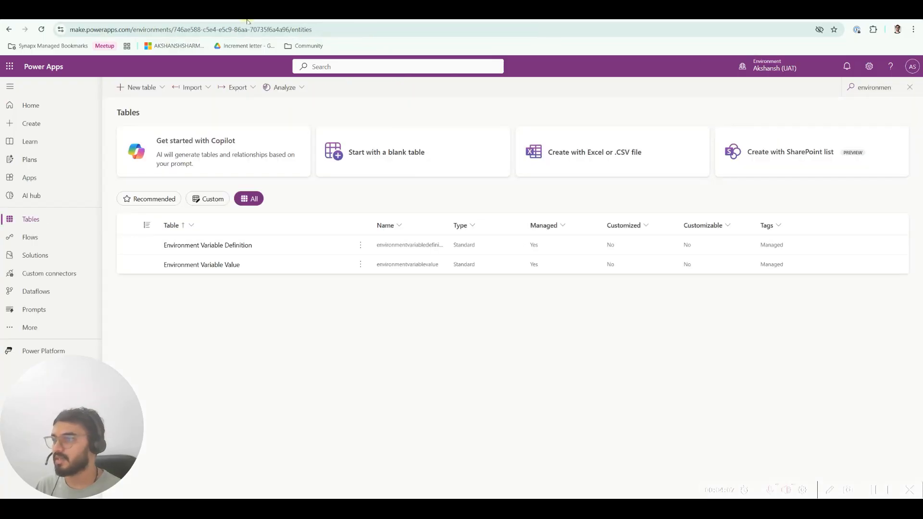
Step: Return to the managed Video Pipeline Solution in the UAT environment and recheck the solution layers of Video Test Variable
mouse_move(809, 67)
click(45, 259)
click(206, 217)
click(193, 269)
click(183, 217)
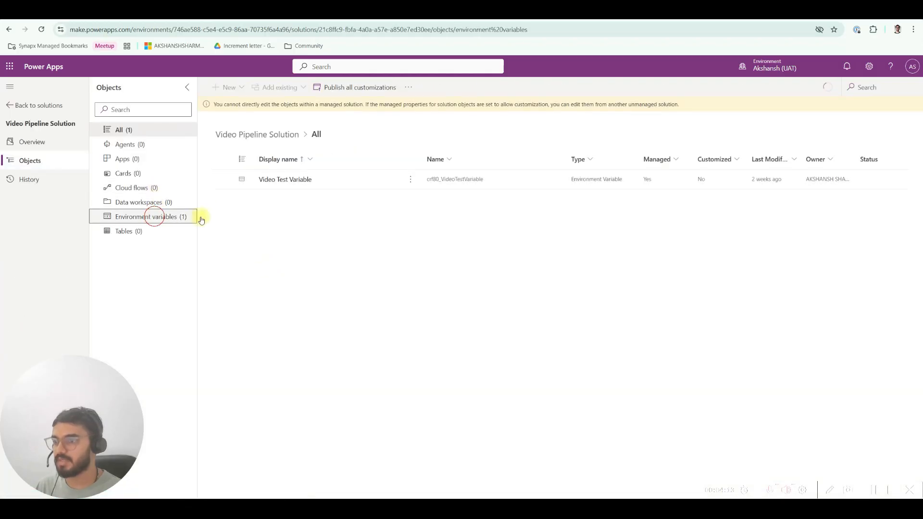
click(411, 179)
mouse_move(447, 214)
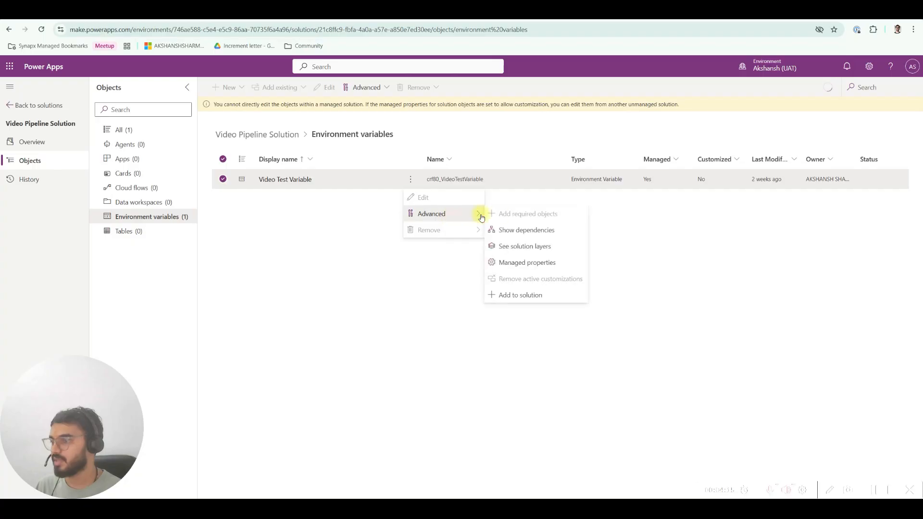
click(539, 246)
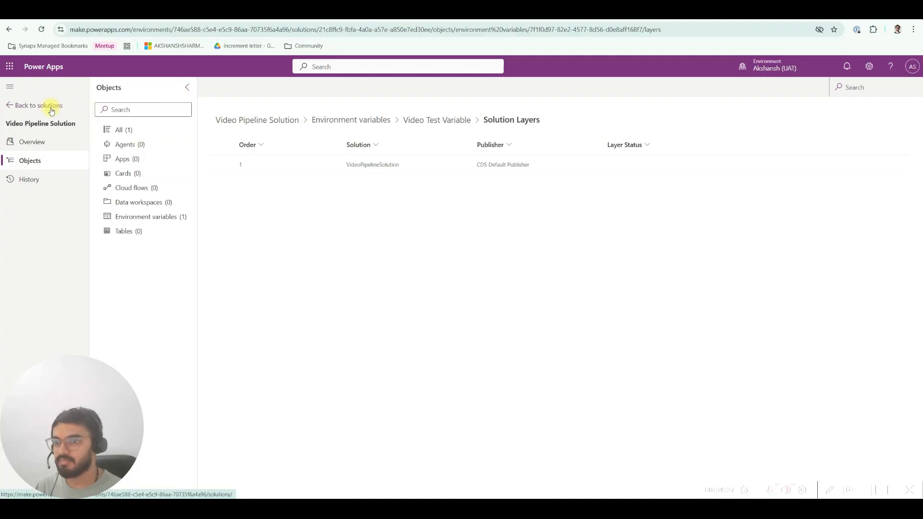
Step: Open the details of Video Test Variable from the environment variables list to check its current value
click(145, 217)
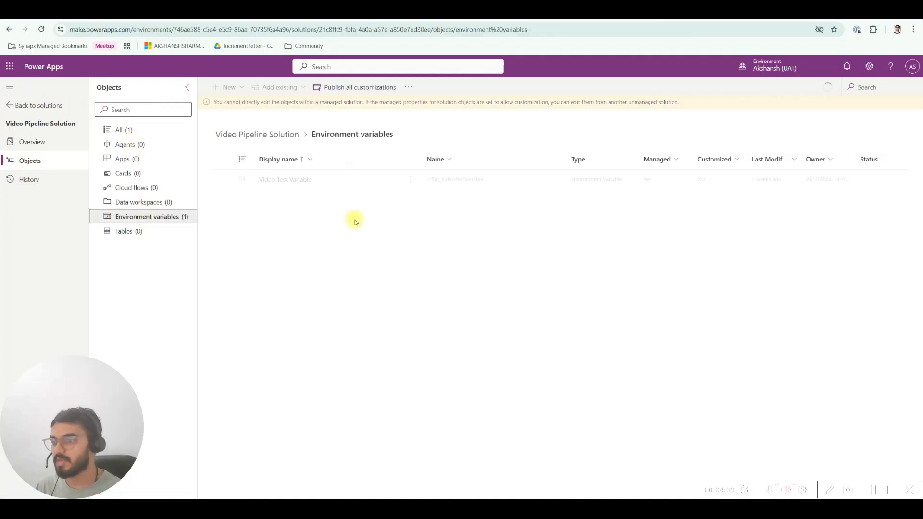
click(294, 181)
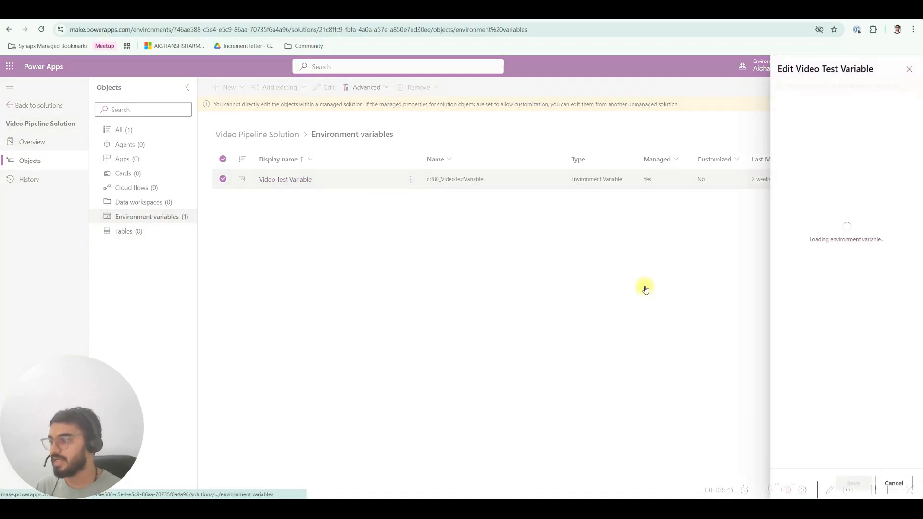